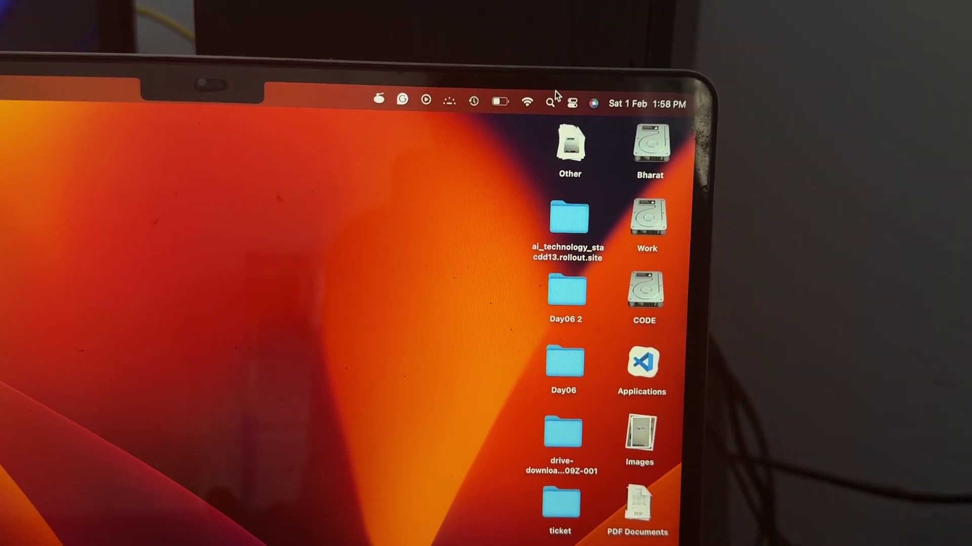
- Open Wi-Fi Settings from the menu-bar network list to see DIRECT-D2-EPSON-7E4629 among nearby networks
{"action": "left_click", "coordinate": [525, 73]}
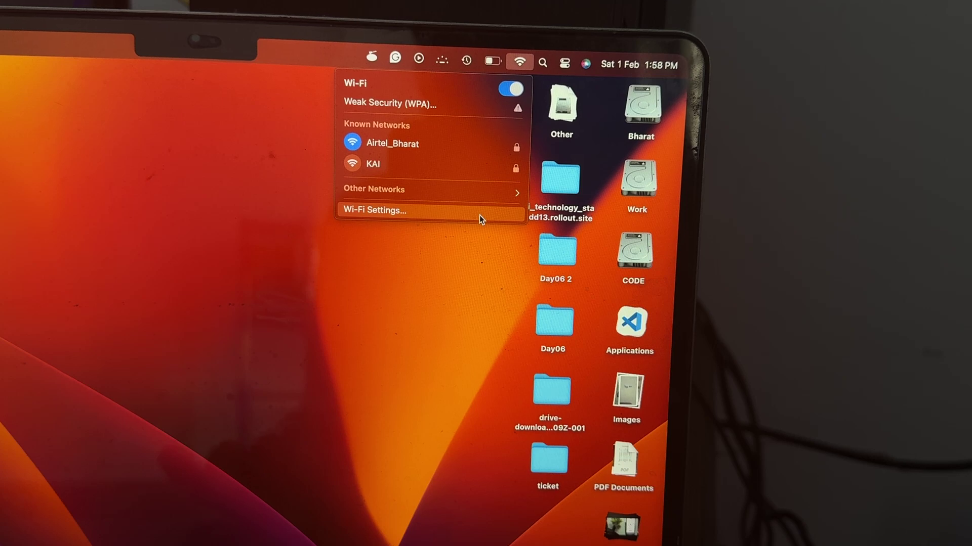
{"action": "left_click", "coordinate": [477, 220]}
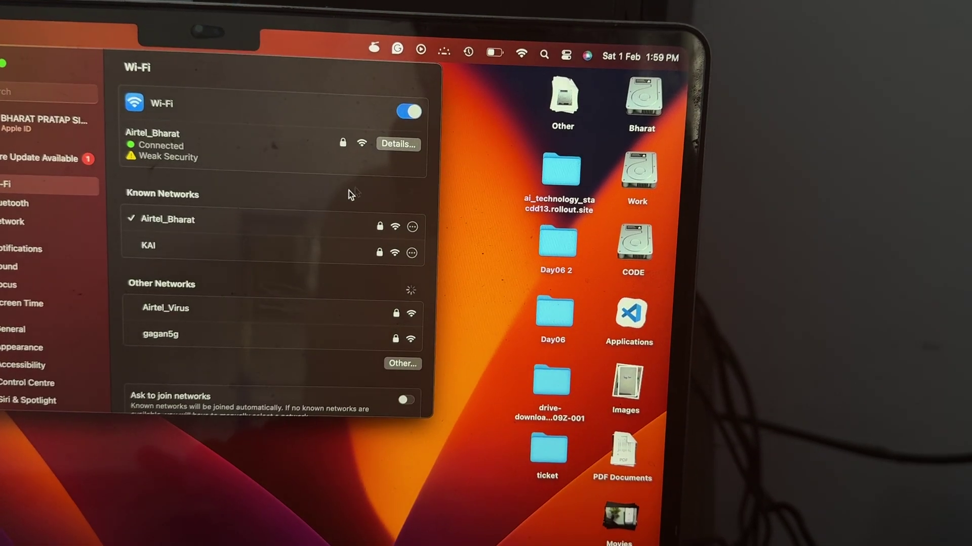
{"action": "scroll", "coordinate": [313, 179], "scroll_direction": "down", "scroll_amount": 3}
{"action": "scroll", "coordinate": [311, 179], "scroll_direction": "down", "scroll_amount": 2}
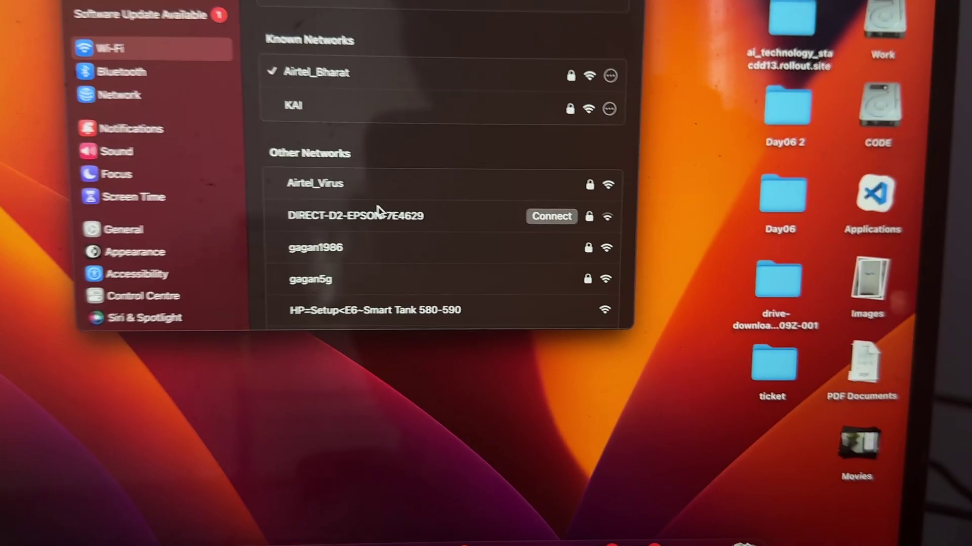
{"action": "scroll", "coordinate": [348, 170], "scroll_direction": "down", "scroll_amount": 2}
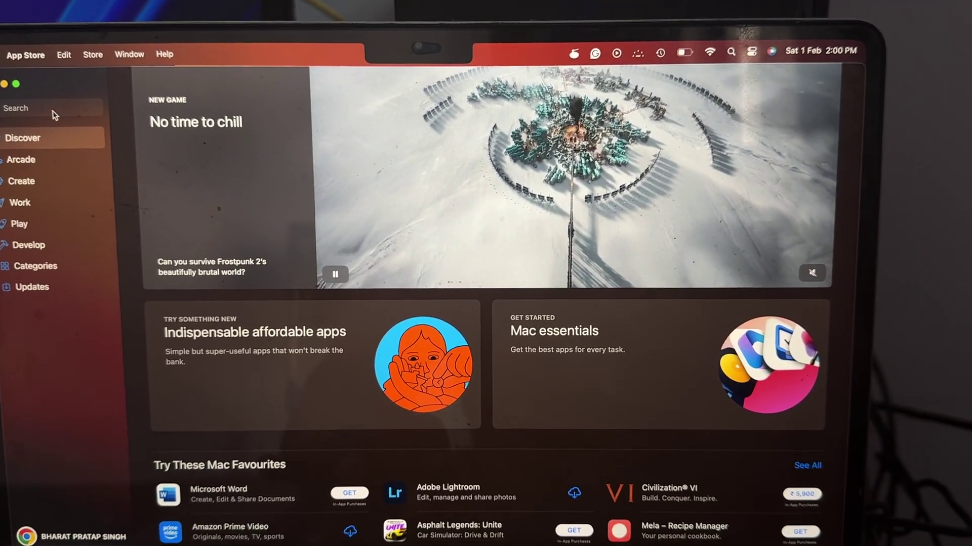
- Search the App Store for 'hp smart app' so HP Smart for Desktop appears first
{"action": "left_click", "coordinate": [53, 111]}
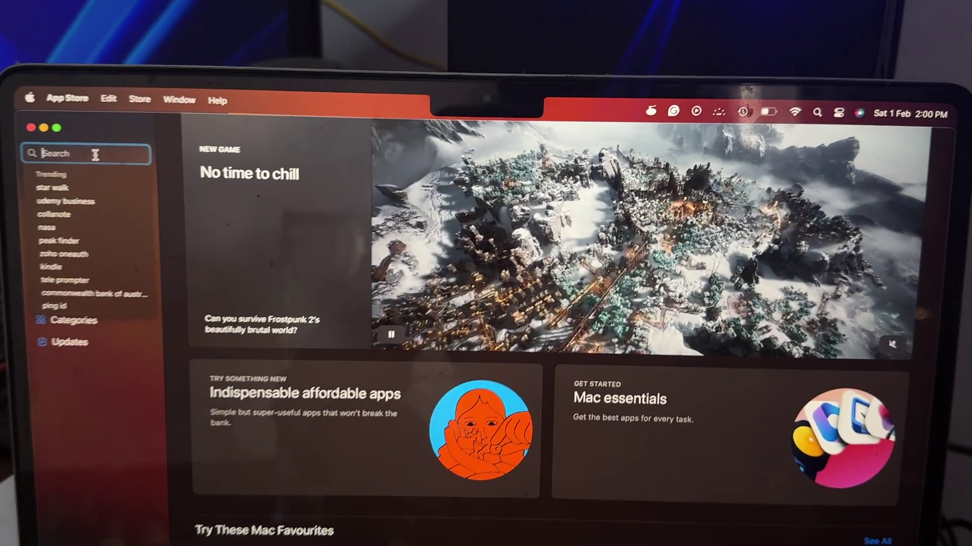
{"action": "type", "text": "hp"}
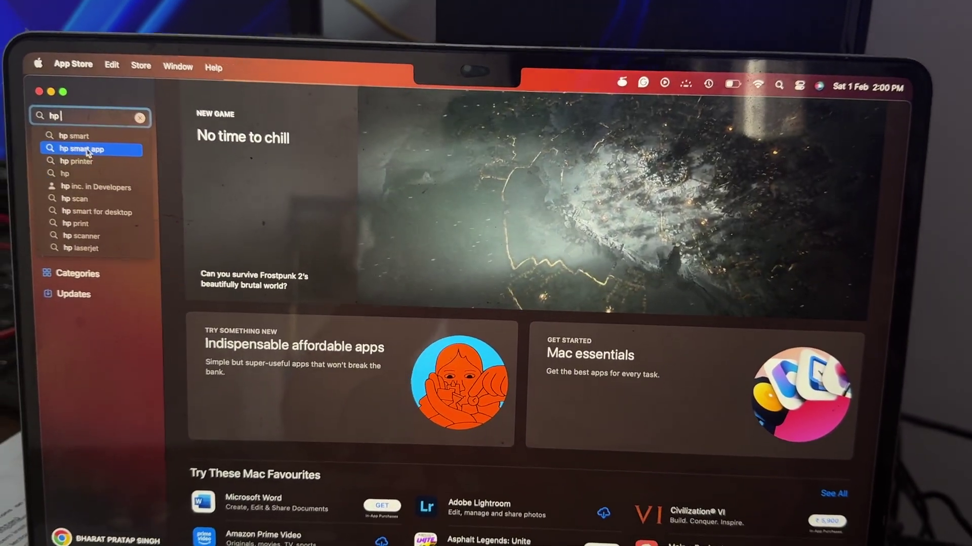
{"action": "left_click", "coordinate": [88, 150]}
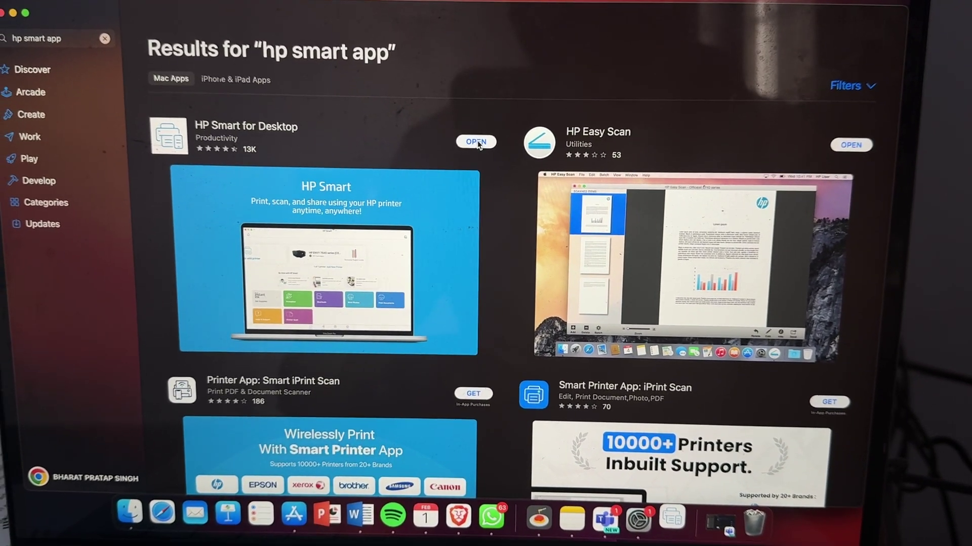
- Launch HP Smart for Desktop, retry the printer search, and expand Wi-Fi's Other Networks list
{"action": "left_click", "coordinate": [448, 140]}
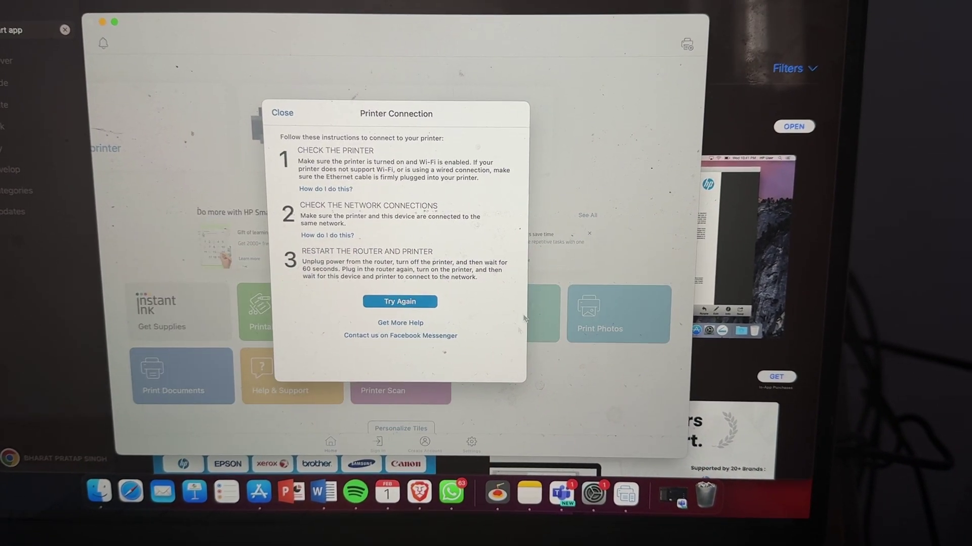
{"action": "left_click", "coordinate": [398, 289]}
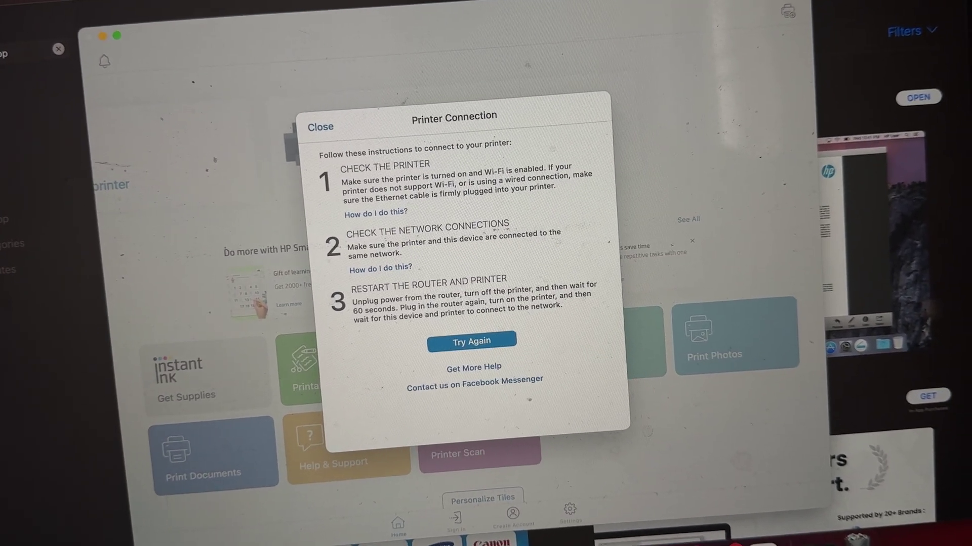
{"action": "left_click", "coordinate": [694, 81]}
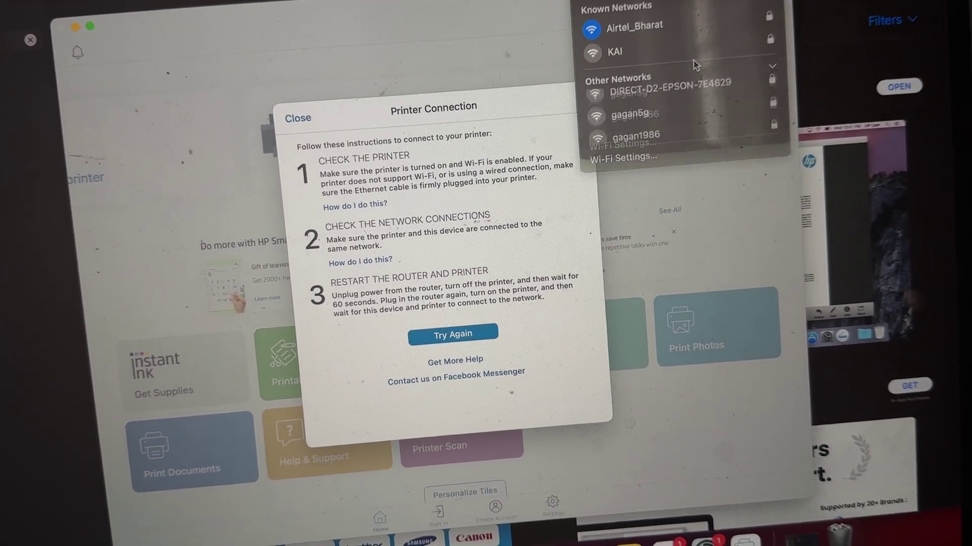